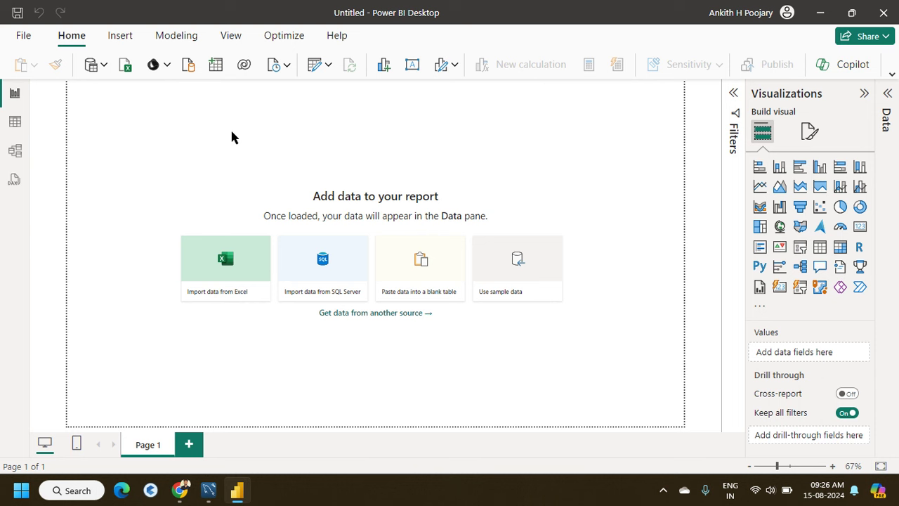
Choose MySQL database from the full Get data connector list and connect
{"action": "left_click", "coordinate": [103, 67]}
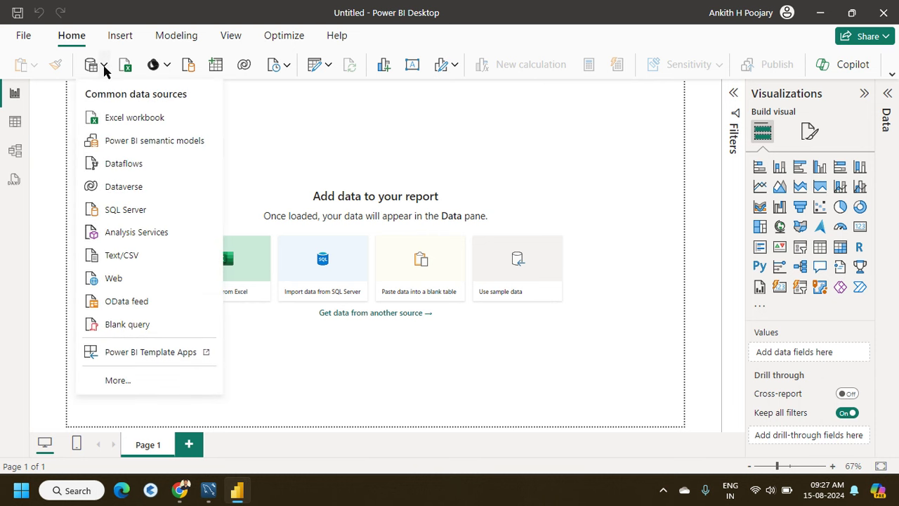
{"action": "left_click", "coordinate": [113, 380]}
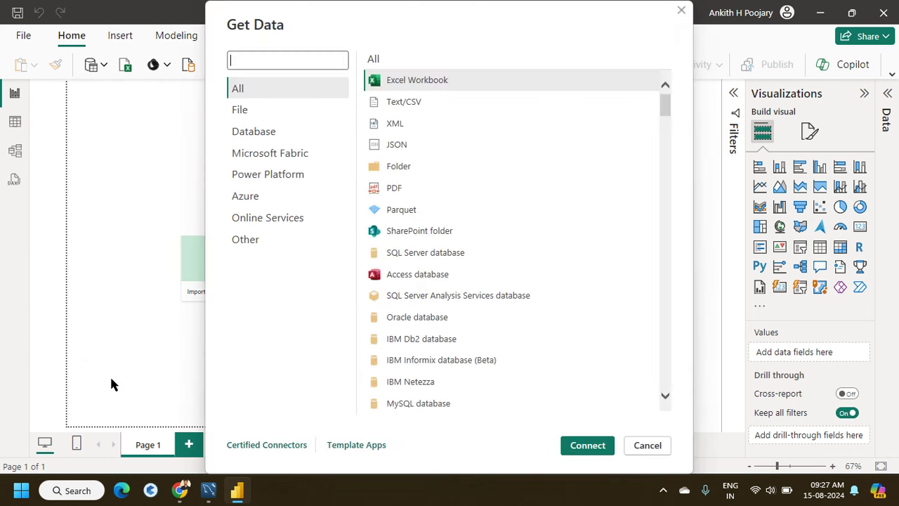
{"action": "left_click", "coordinate": [427, 406]}
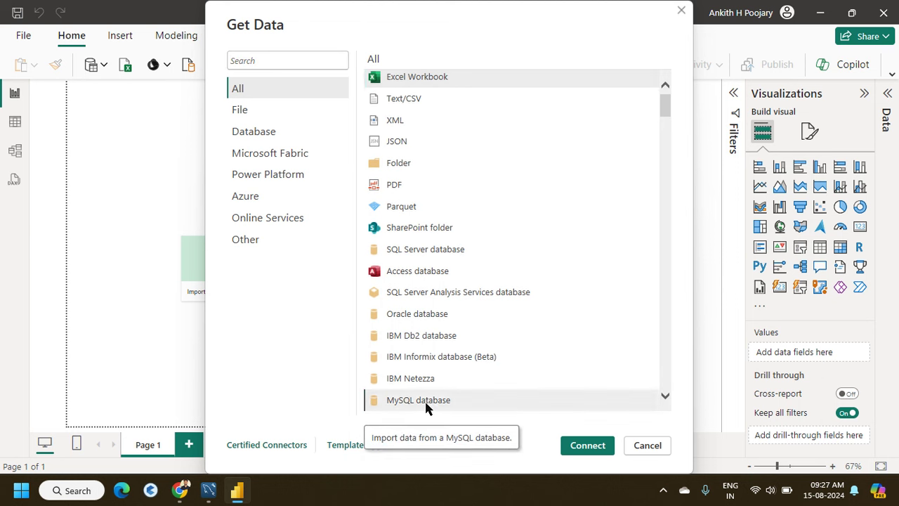
{"action": "left_click", "coordinate": [578, 446]}
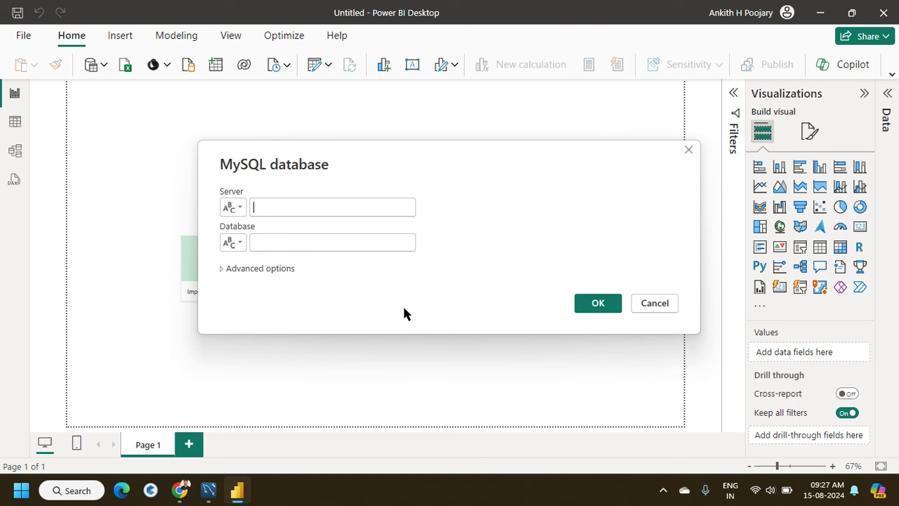
Copy hostname 127.0.0.1 from the saved Workbench connection's settings, then return to Power BI
{"action": "mouse_move", "coordinate": [208, 491]}
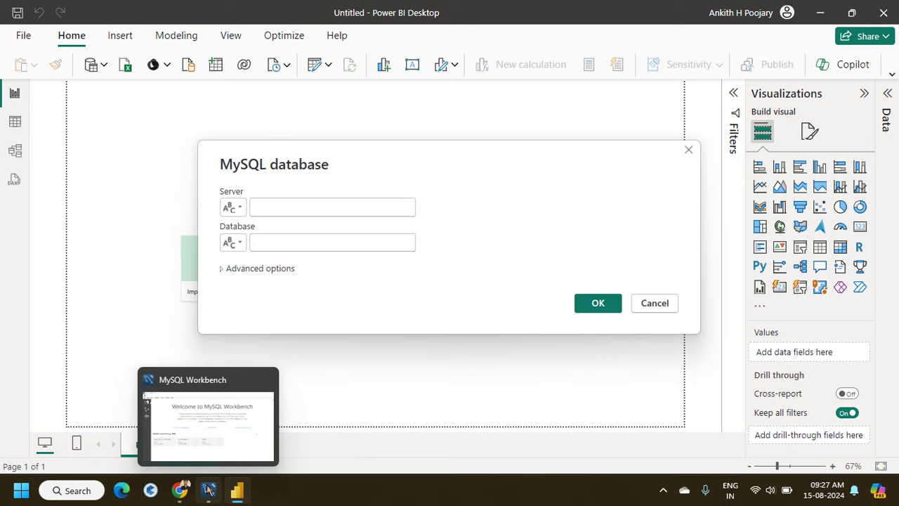
{"action": "left_click", "coordinate": [214, 442]}
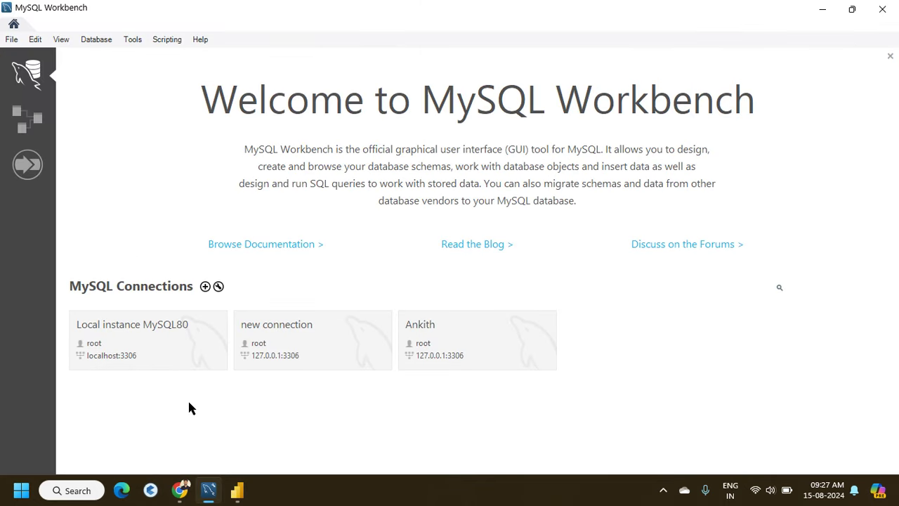
{"action": "right_click", "coordinate": [443, 330]}
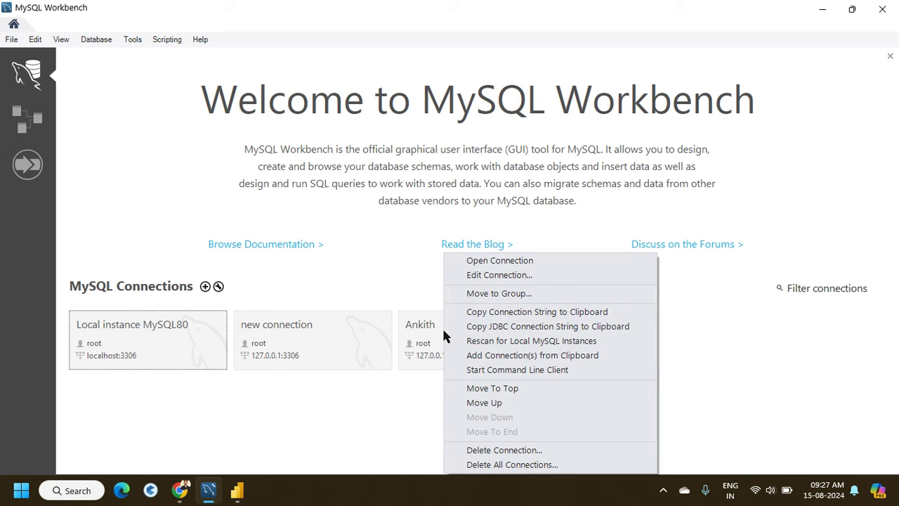
{"action": "left_click", "coordinate": [474, 276]}
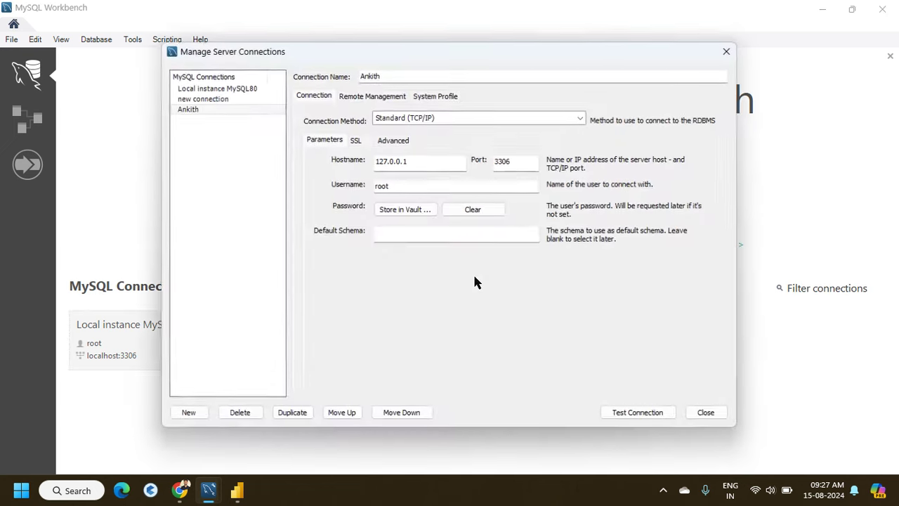
{"action": "left_click_drag", "start_coordinate": [414, 160], "coordinate": [374, 160]}
{"action": "key", "text": "ctrl+c"}
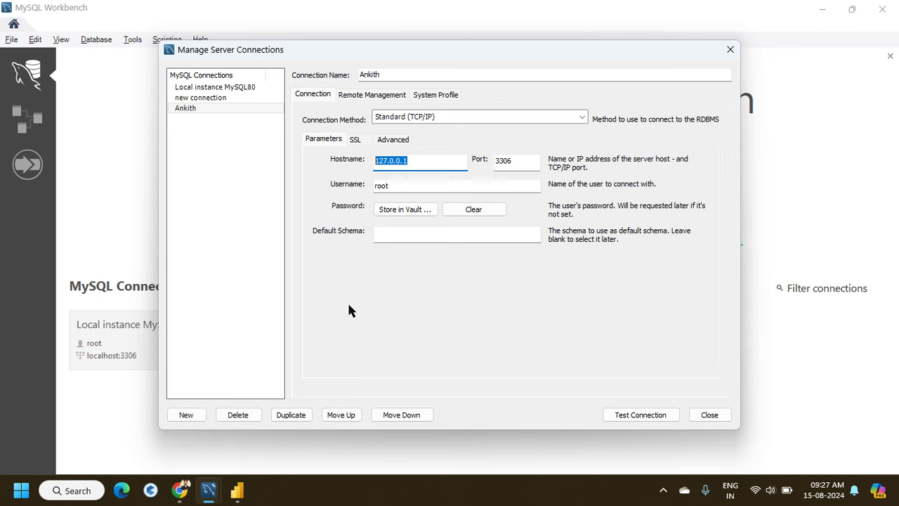
{"action": "mouse_move", "coordinate": [237, 490]}
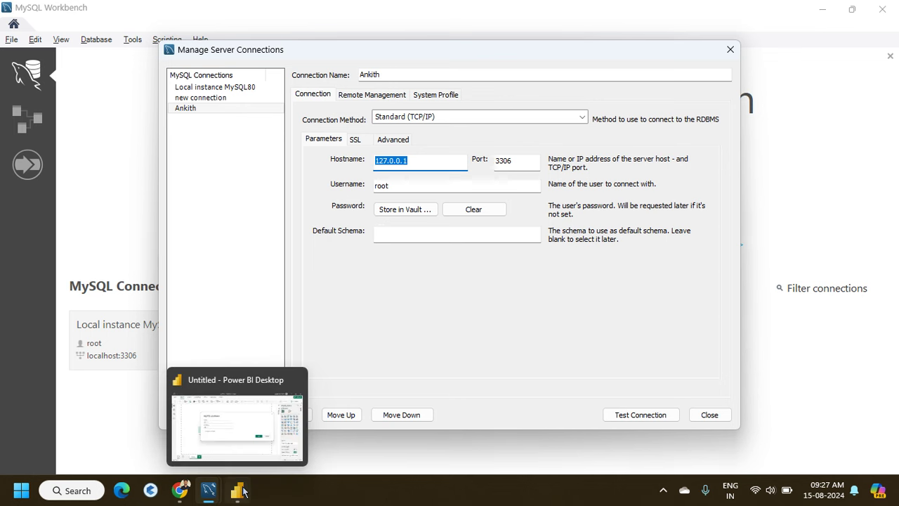
{"action": "left_click", "coordinate": [239, 434]}
Enter server 127.0.0.1:3306 and database PB in the MySQL dialog and confirm
{"action": "left_click", "coordinate": [270, 205]}
{"action": "key", "text": "ctrl+v"}
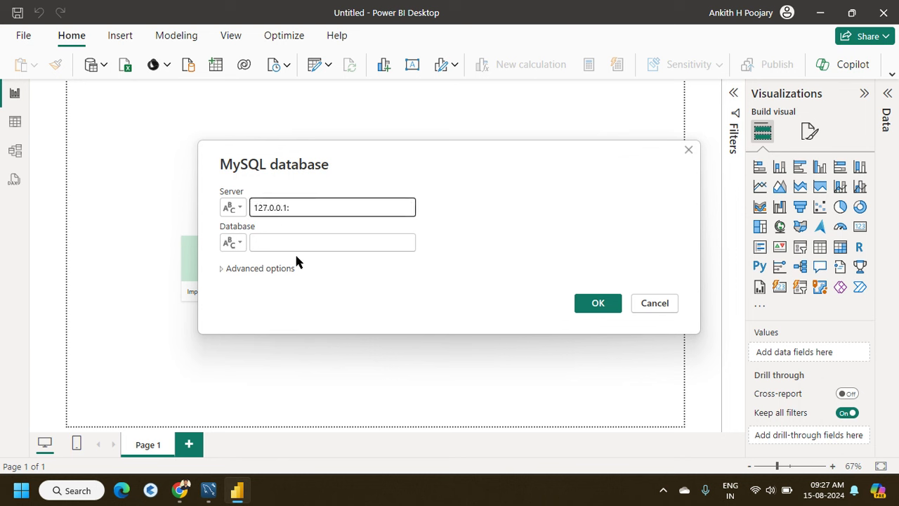
{"action": "type", "text": ":3306"}
{"action": "mouse_move", "coordinate": [208, 490]}
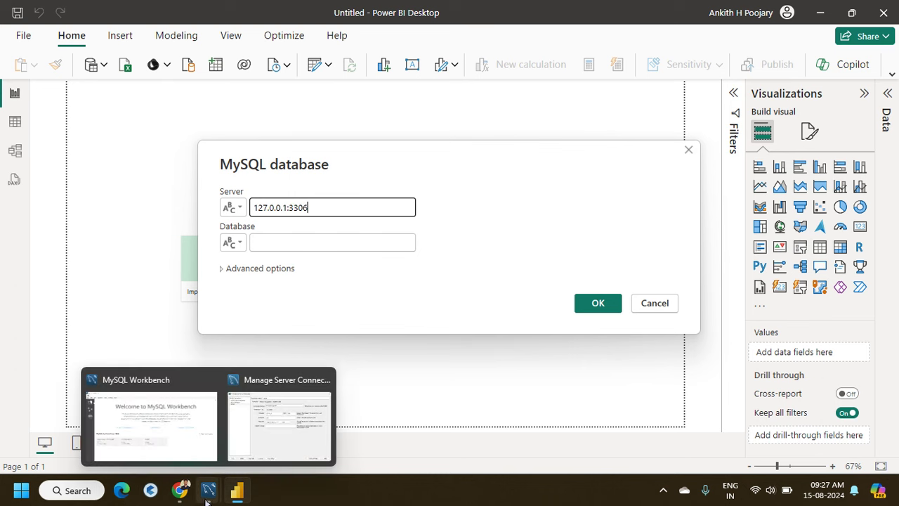
{"action": "mouse_move", "coordinate": [242, 436]}
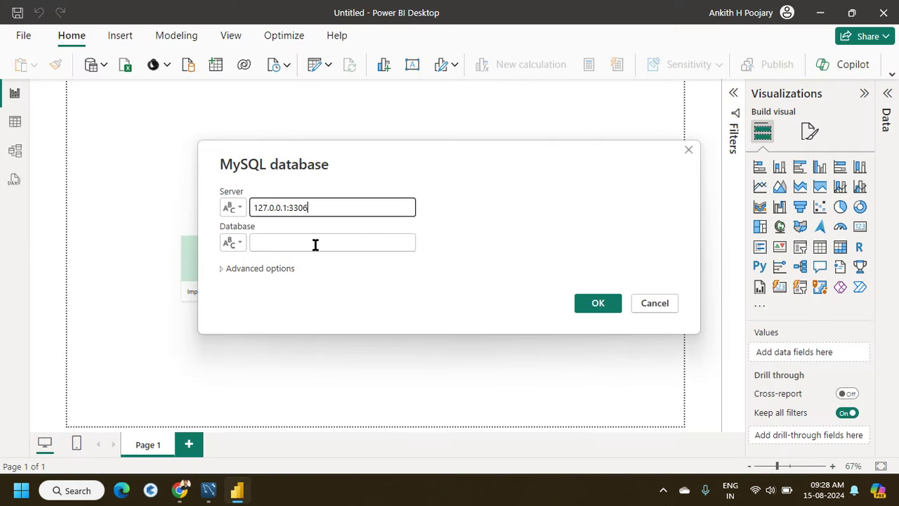
{"action": "left_click", "coordinate": [314, 244]}
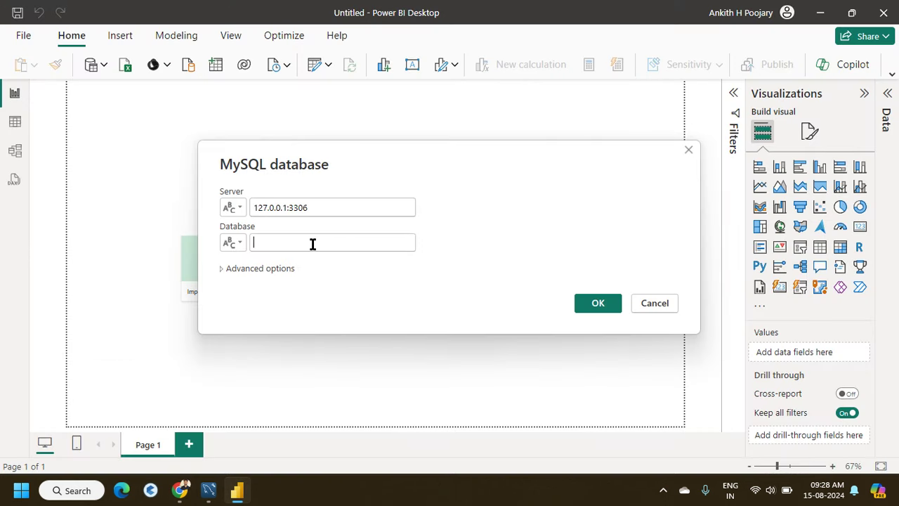
{"action": "type", "text": "PB"}
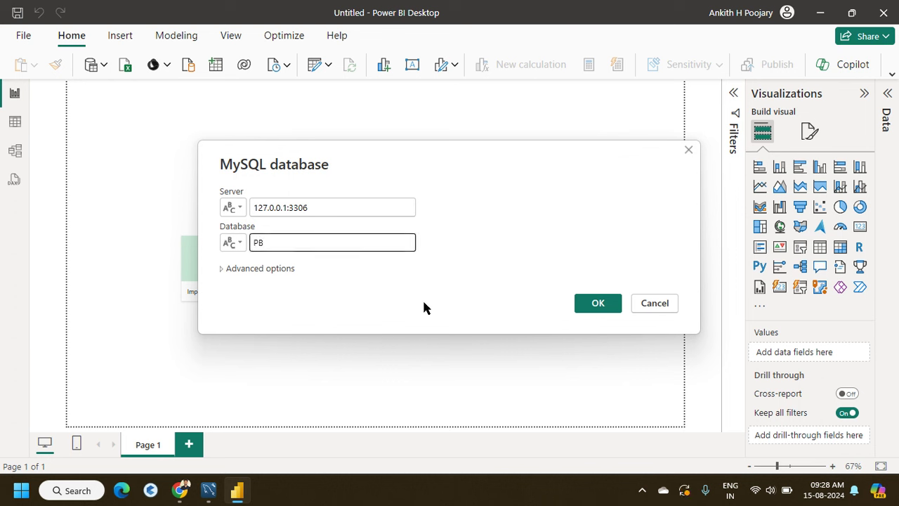
{"action": "left_click", "coordinate": [593, 304]}
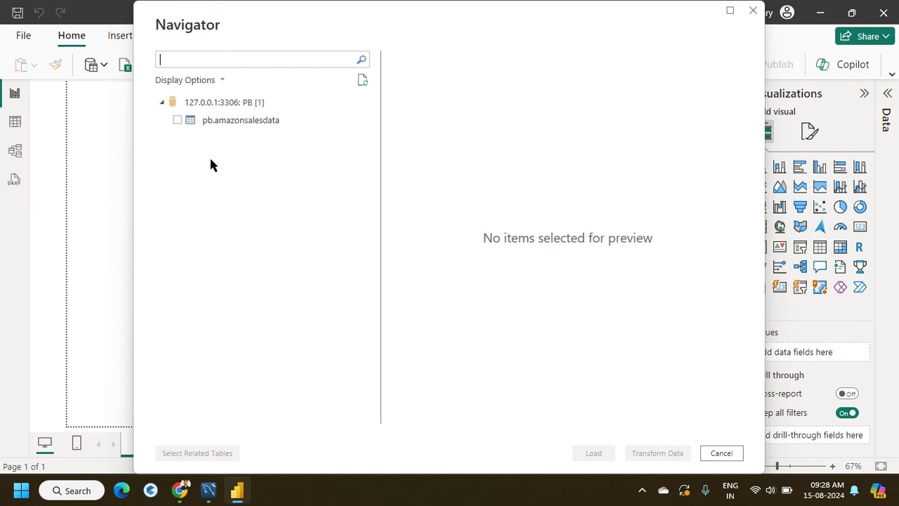
Load the pb.amazonsalesdata table and view its rows in table view with the Data pane expanded
{"action": "left_click", "coordinate": [178, 121]}
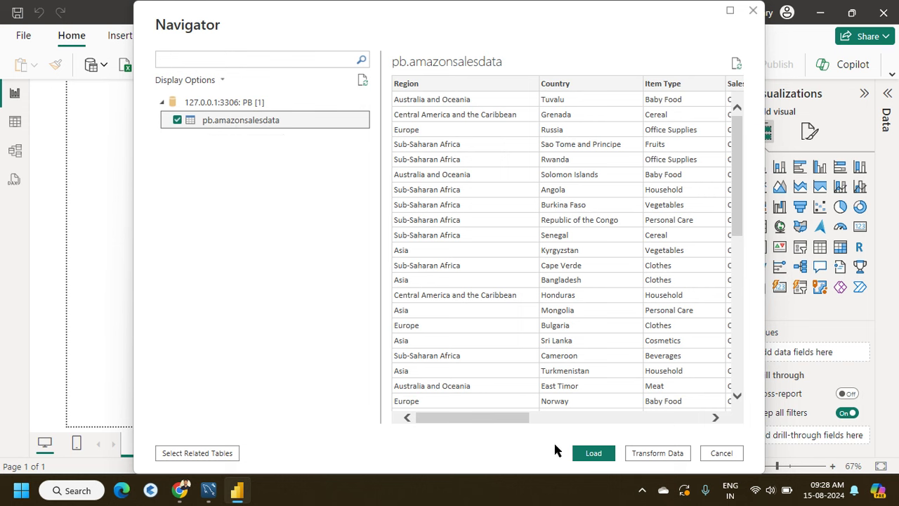
{"action": "left_click", "coordinate": [590, 454]}
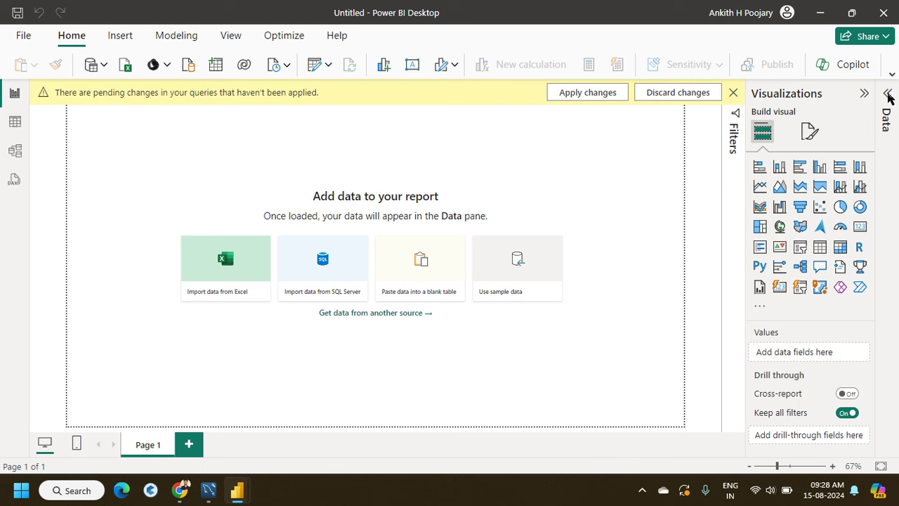
{"action": "left_click", "coordinate": [888, 97]}
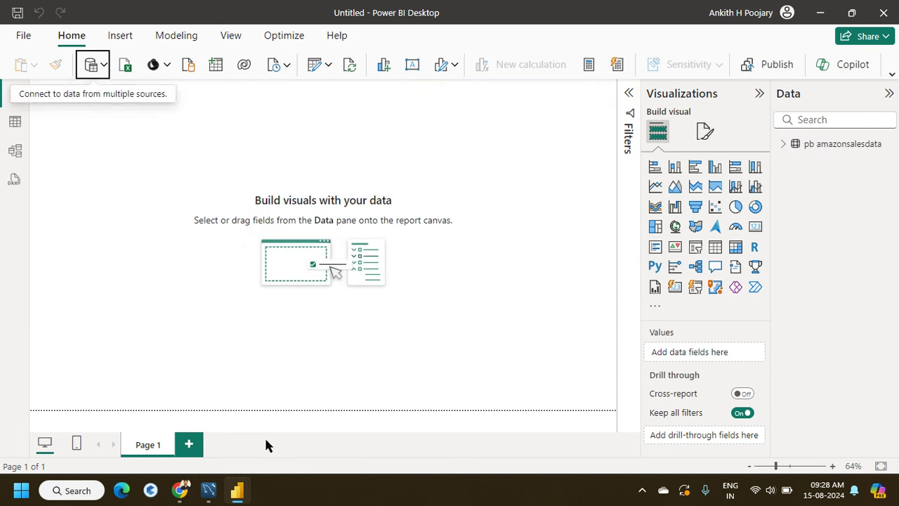
{"action": "left_click", "coordinate": [890, 93]}
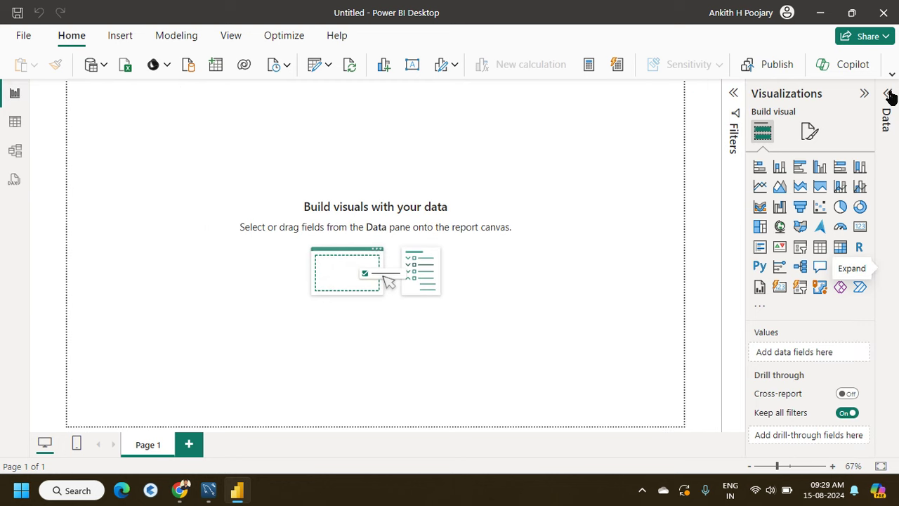
{"action": "left_click", "coordinate": [889, 95]}
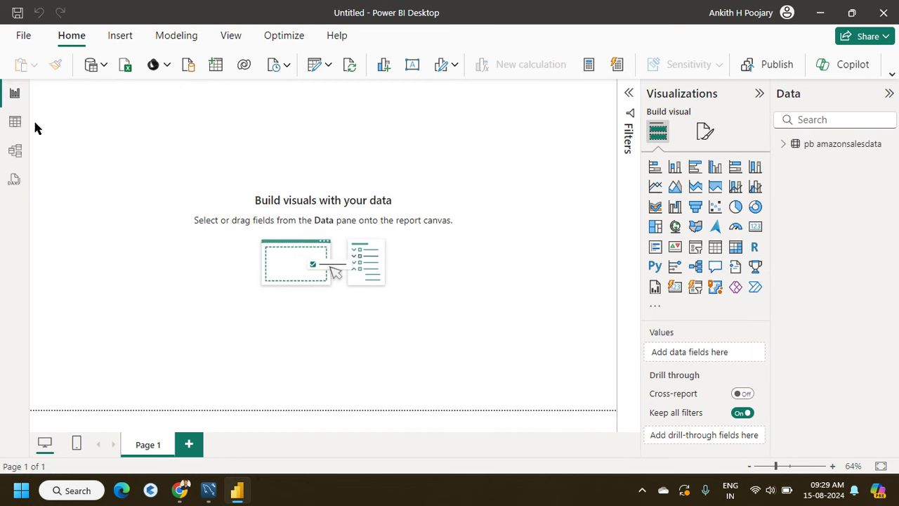
{"action": "left_click", "coordinate": [16, 123]}
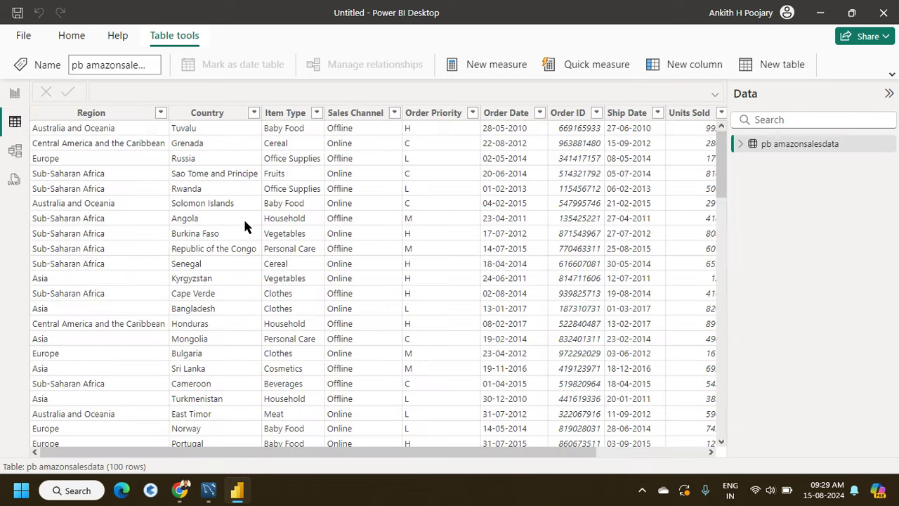
Scroll across the table's columns, then bring the Workbench connection settings window forward
{"action": "scroll", "coordinate": [367, 267], "scroll_direction": "right", "scroll_amount": 3}
{"action": "scroll", "coordinate": [367, 267], "scroll_direction": "left", "scroll_amount": 3}
{"action": "mouse_move", "coordinate": [208, 494]}
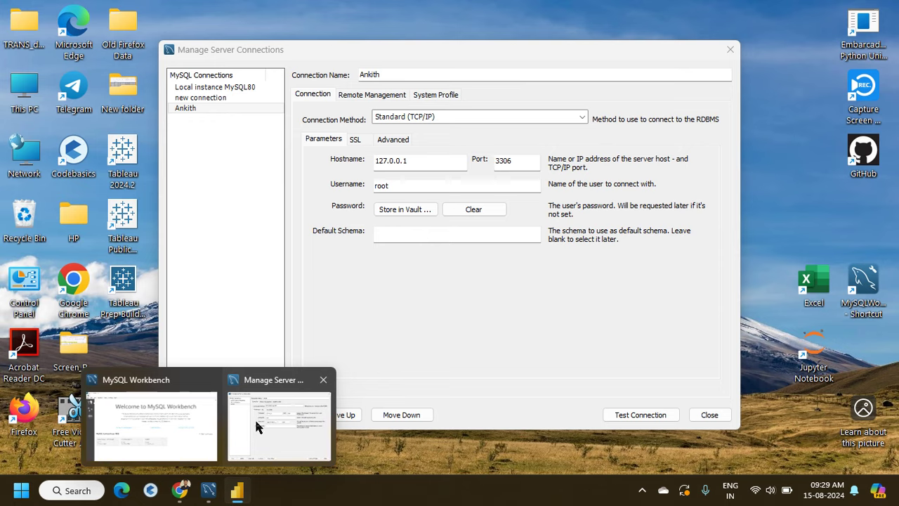
{"action": "left_click", "coordinate": [255, 417]}
Connect to the saved MySQL server in Workbench with the root password
{"action": "left_click", "coordinate": [708, 415]}
{"action": "left_click", "coordinate": [457, 352]}
{"action": "type", "text": "****"}
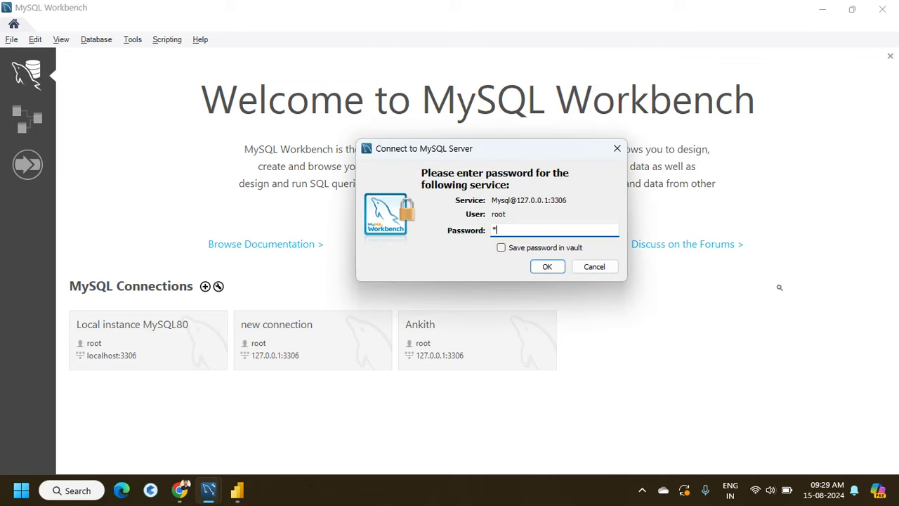
{"action": "type", "text": "******"}
{"action": "key", "text": "BackSpace"}
{"action": "key", "text": "BackSpace"}
{"action": "key", "text": "BackSpace"}
{"action": "key", "text": "BackSpace"}
{"action": "key", "text": "BackSpace"}
{"action": "key", "text": "BackSpace"}
{"action": "key", "text": "BackSpace"}
{"action": "key", "text": "BackSpace"}
{"action": "key", "text": "BackSpace"}
{"action": "key", "text": "BackSpace"}
{"action": "type", "text": "*********"}
{"action": "key", "text": "Return"}
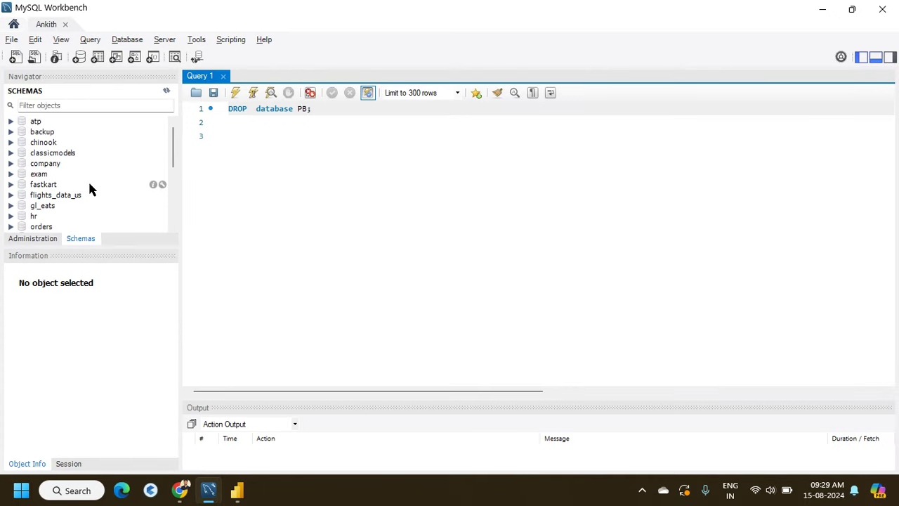
Show the pb amazonsalesdata table's 100 rows, then switch back to Power BI
{"action": "left_click_drag", "start_coordinate": [176, 137], "coordinate": [172, 173]}
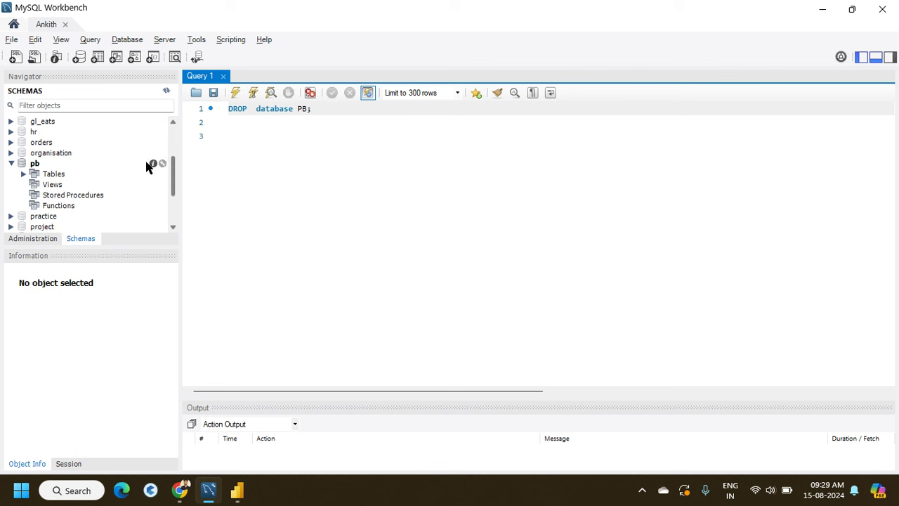
{"action": "left_click", "coordinate": [24, 174]}
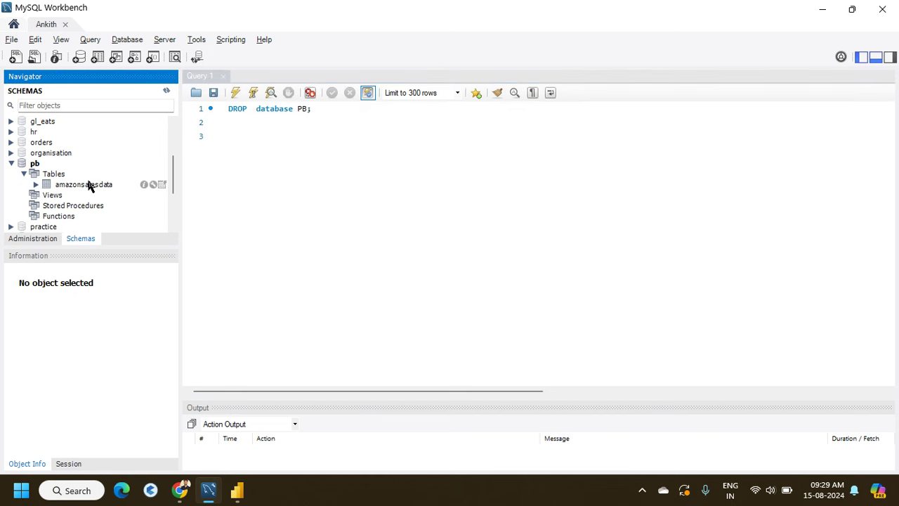
{"action": "left_click", "coordinate": [162, 185]}
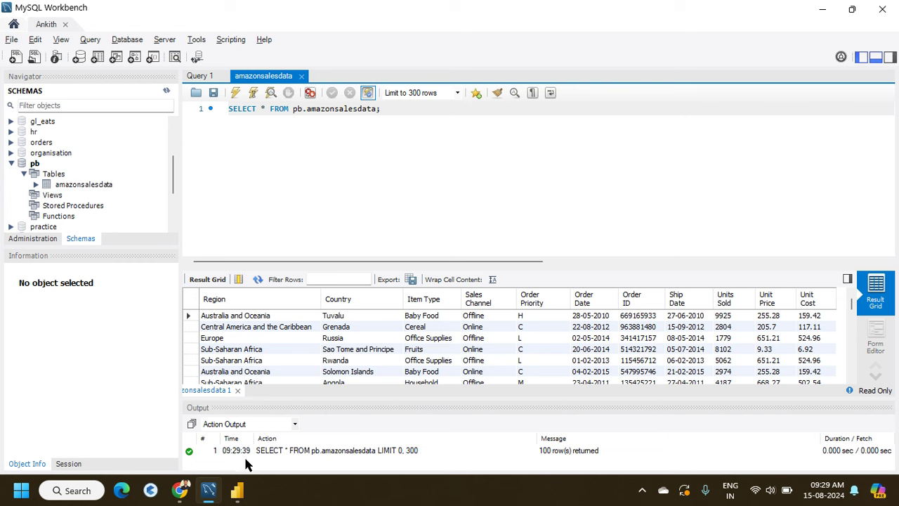
{"action": "mouse_move", "coordinate": [237, 491]}
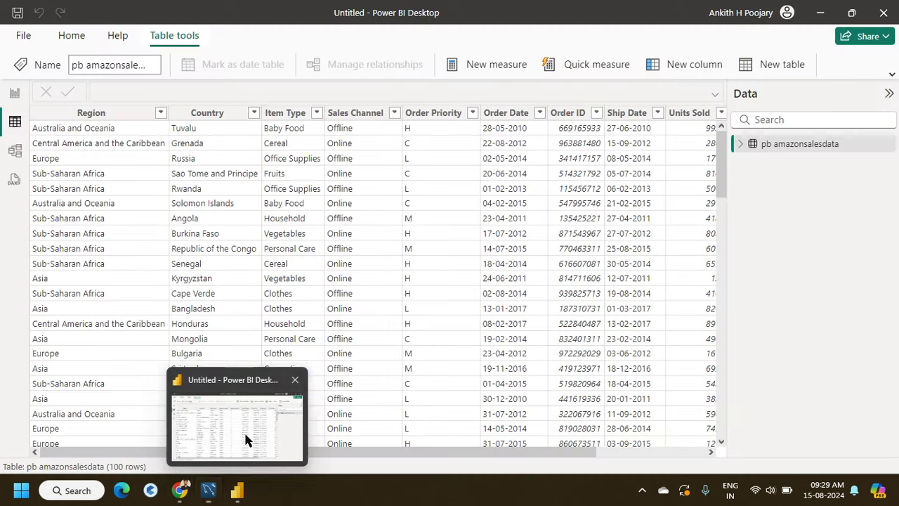
{"action": "left_click", "coordinate": [245, 439]}
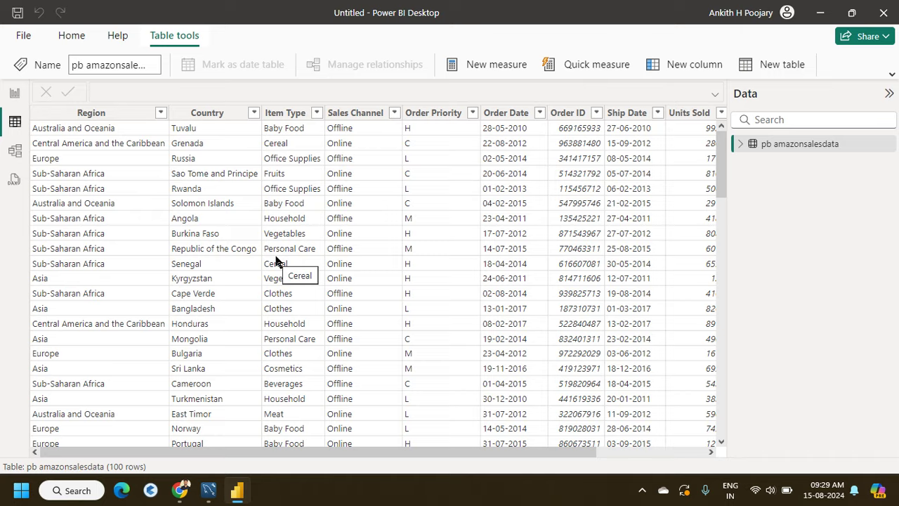
Switch to report view and expand the pb amazonsalesdata fields in the Data pane
{"action": "scroll", "coordinate": [277, 262], "scroll_direction": "right", "scroll_amount": 3}
{"action": "scroll", "coordinate": [276, 262], "scroll_direction": "left", "scroll_amount": 3}
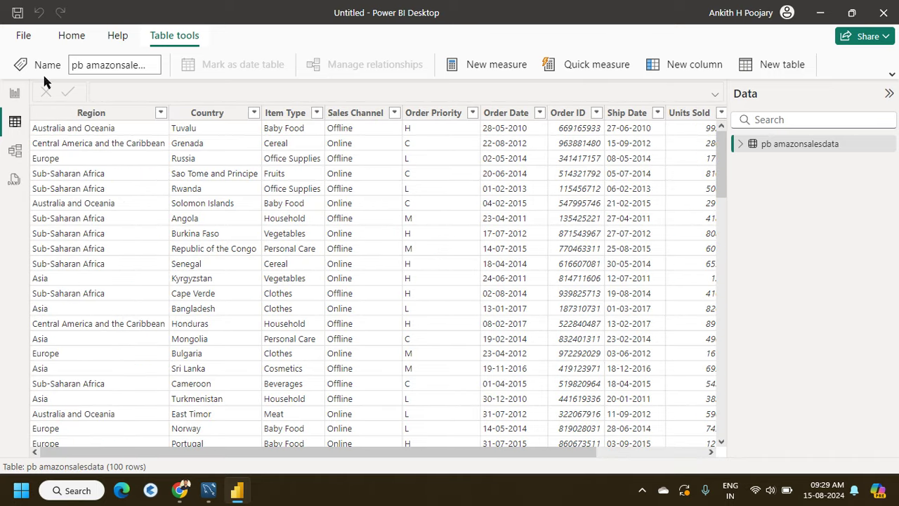
{"action": "left_click", "coordinate": [14, 95]}
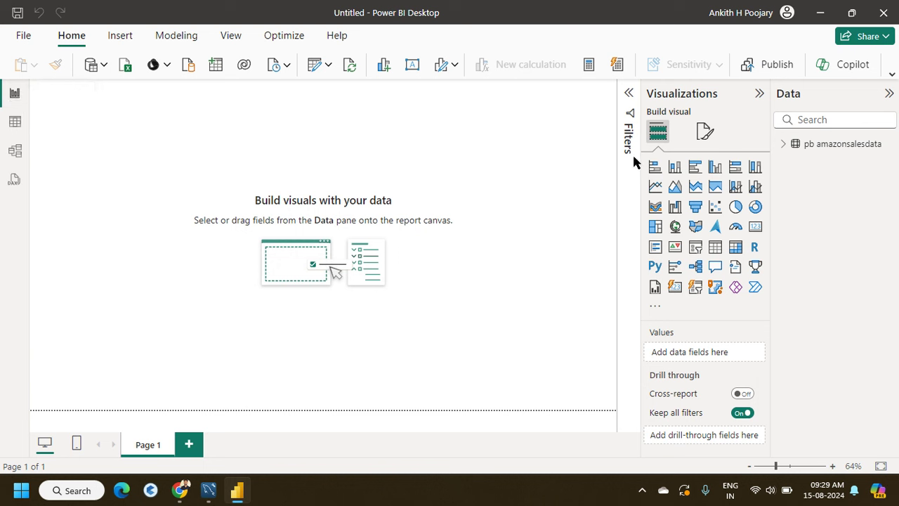
{"action": "left_click", "coordinate": [783, 145]}
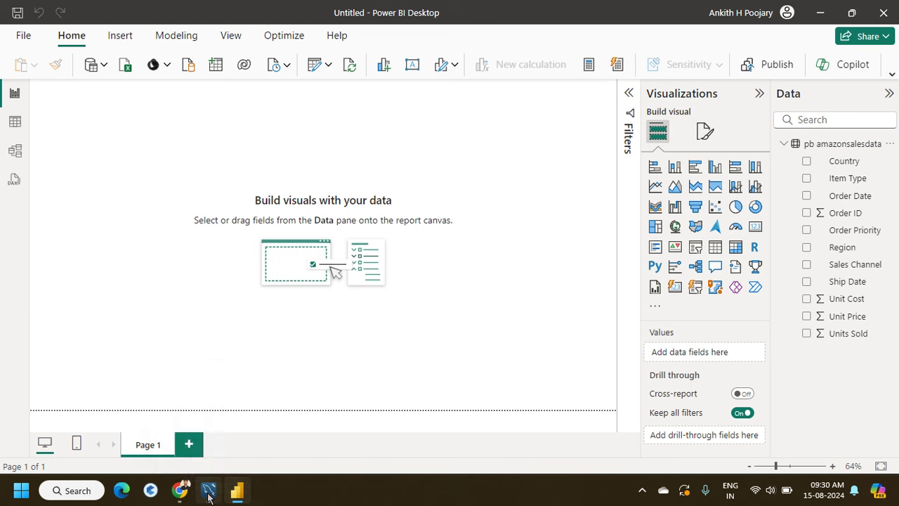
{"action": "mouse_move", "coordinate": [209, 491]}
{"action": "left_click", "coordinate": [218, 442]}
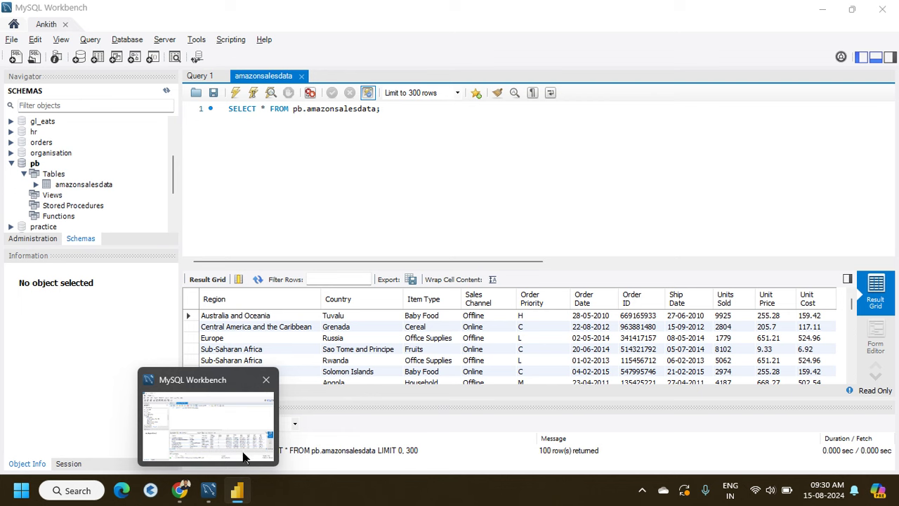
{"action": "left_click", "coordinate": [251, 434]}
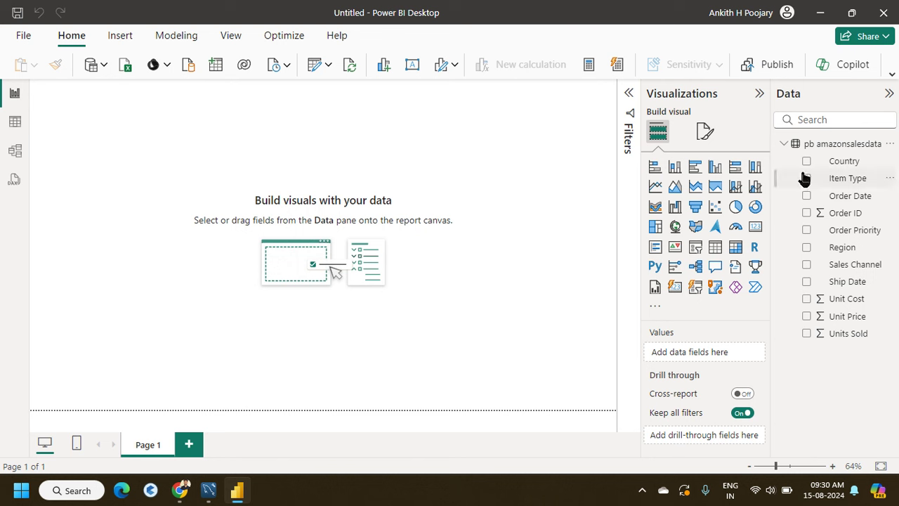
Add a clustered bar chart with Units Sold on the X-axis and Country on the Y-axis, then enlarge it
{"action": "left_click", "coordinate": [694, 167]}
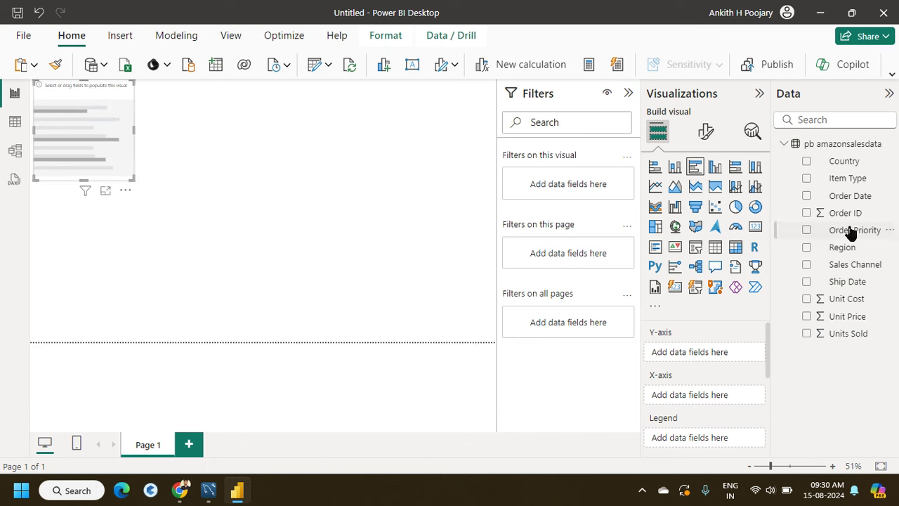
{"action": "left_click", "coordinate": [806, 161]}
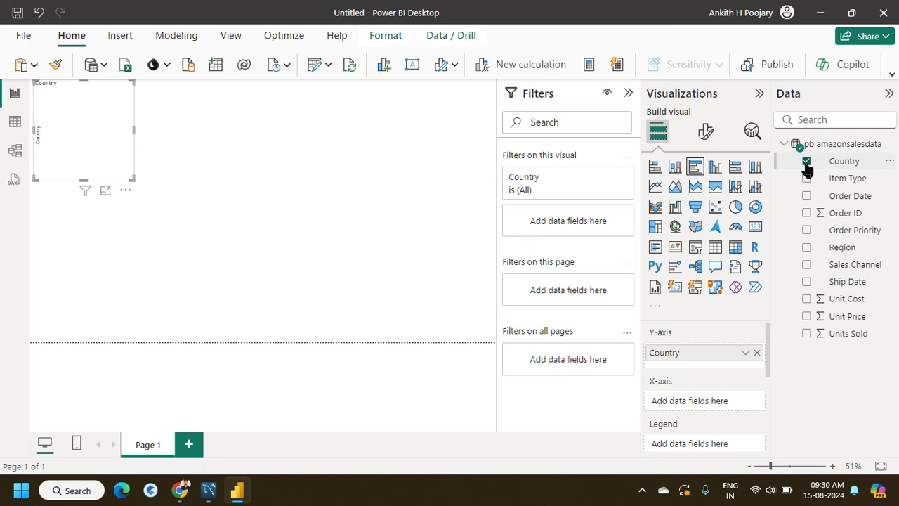
{"action": "left_click", "coordinate": [807, 163]}
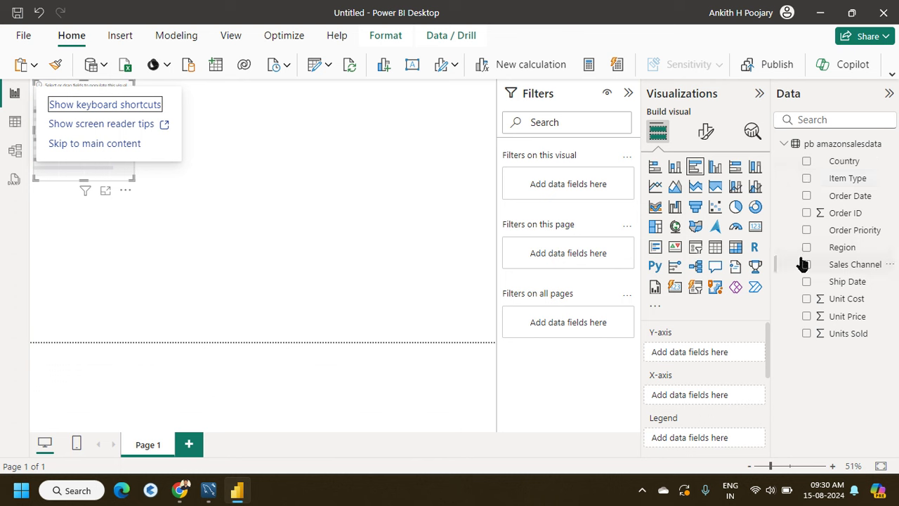
{"action": "left_click", "coordinate": [807, 335]}
{"action": "left_click", "coordinate": [807, 334]}
{"action": "left_click_drag", "start_coordinate": [831, 334], "coordinate": [701, 395]}
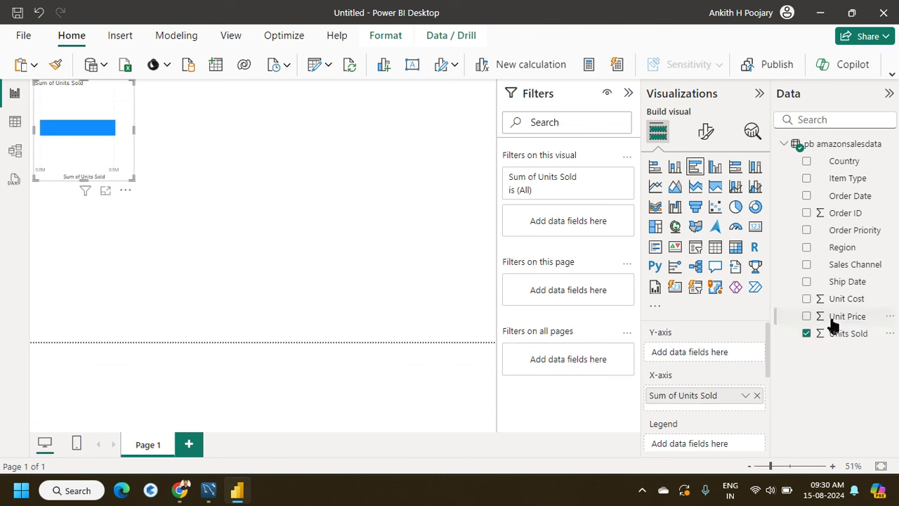
{"action": "left_click_drag", "start_coordinate": [843, 162], "coordinate": [712, 355]}
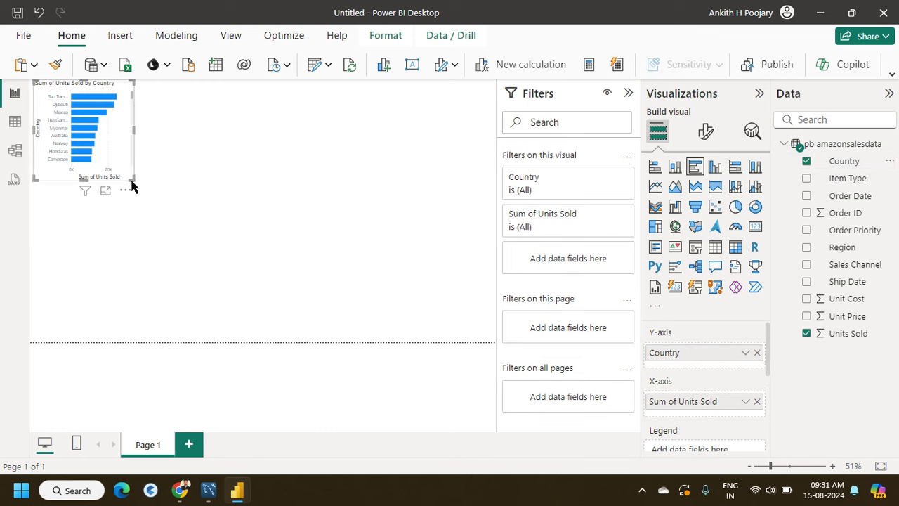
{"action": "left_click_drag", "start_coordinate": [132, 179], "coordinate": [407, 336]}
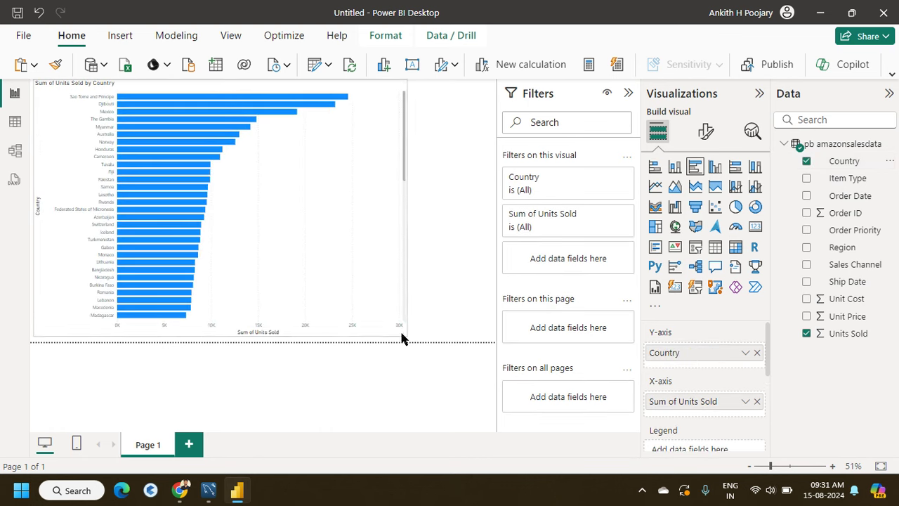
Widen the chart to the page's right edge and collapse the Filters and Visualizations panes
{"action": "left_click_drag", "start_coordinate": [362, 151], "coordinate": [373, 177]}
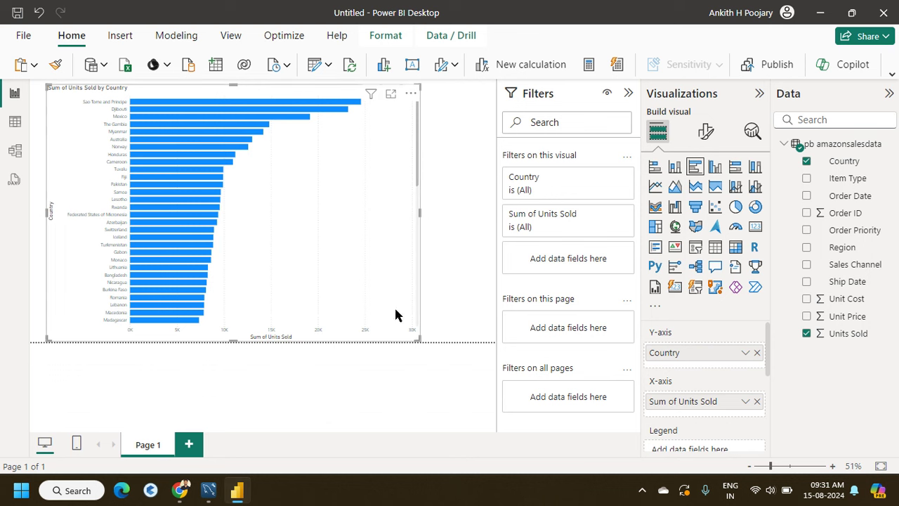
{"action": "left_click_drag", "start_coordinate": [420, 340], "coordinate": [466, 336]}
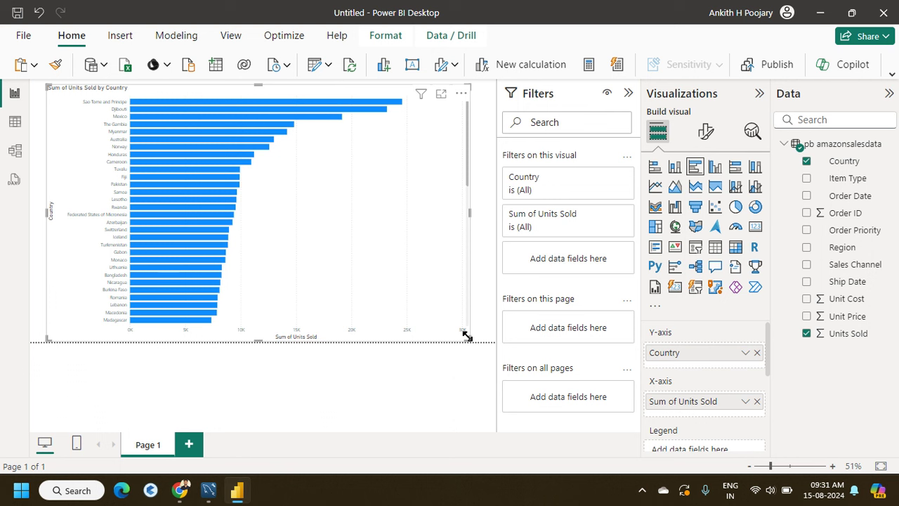
{"action": "key", "text": "alt"}
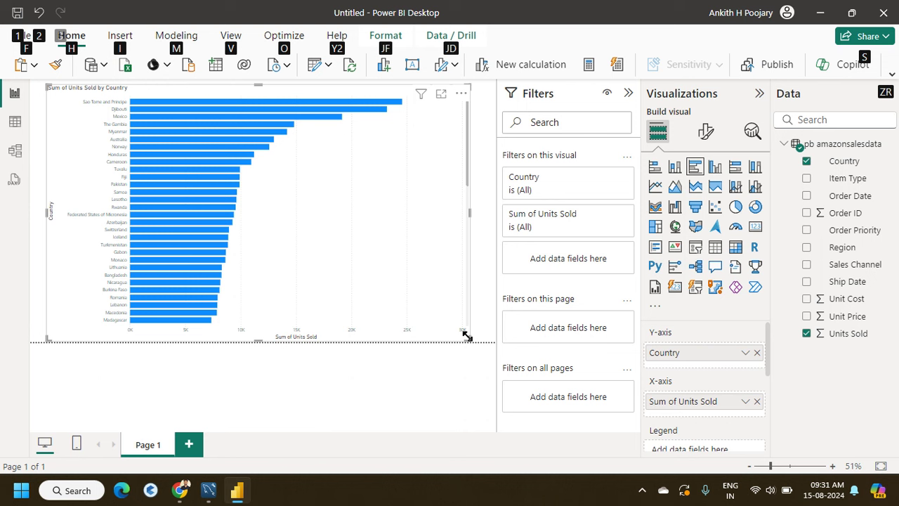
{"action": "left_click_drag", "start_coordinate": [467, 337], "coordinate": [496, 341]}
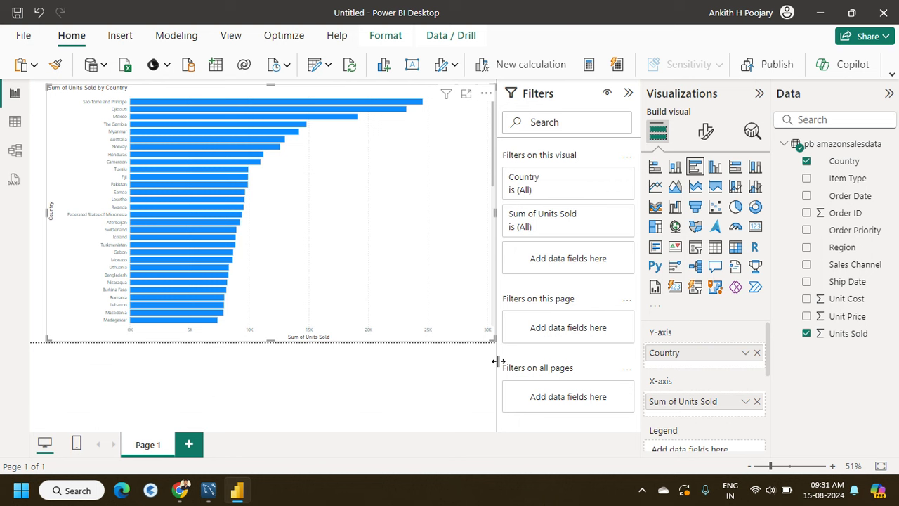
{"action": "left_click", "coordinate": [629, 93]}
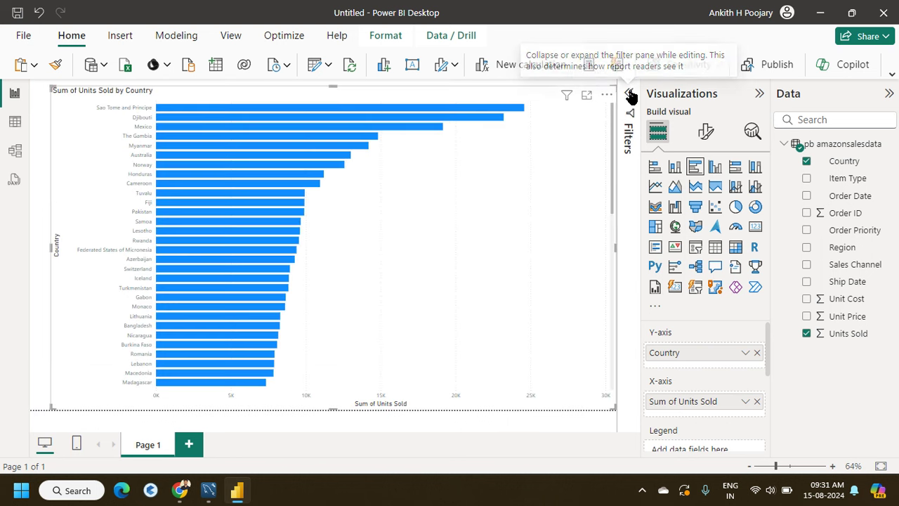
{"action": "left_click", "coordinate": [759, 94]}
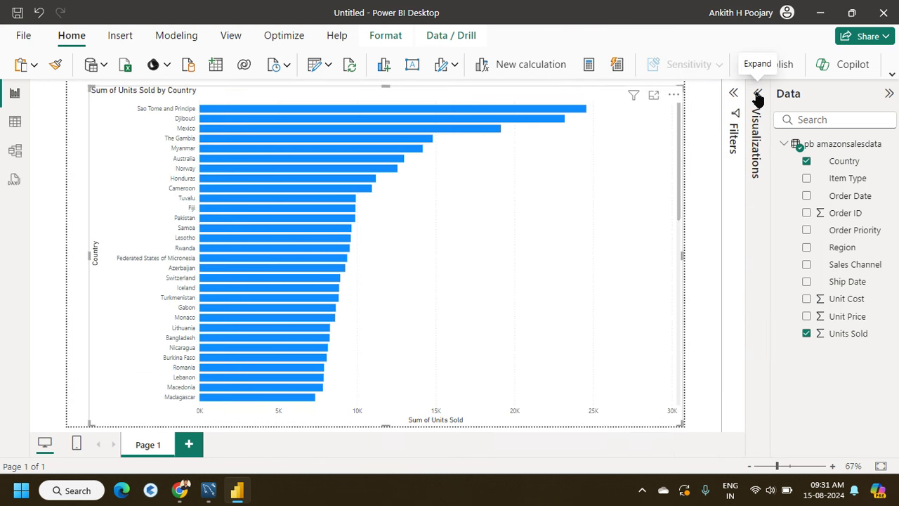